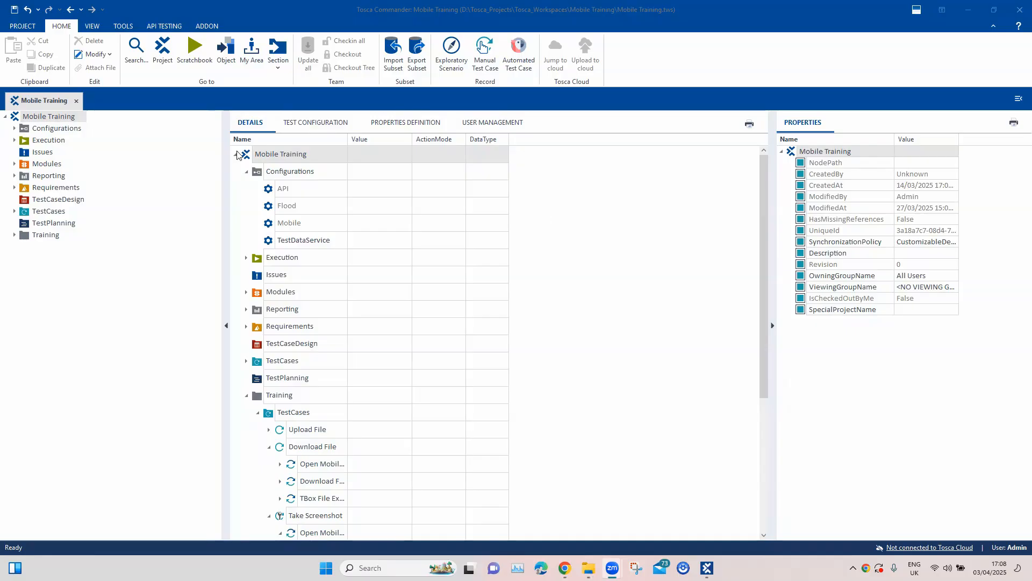
Create a new test case named Take Screenshot in the Mobile folder under TestCases
{"action": "left_click", "coordinate": [49, 213]}
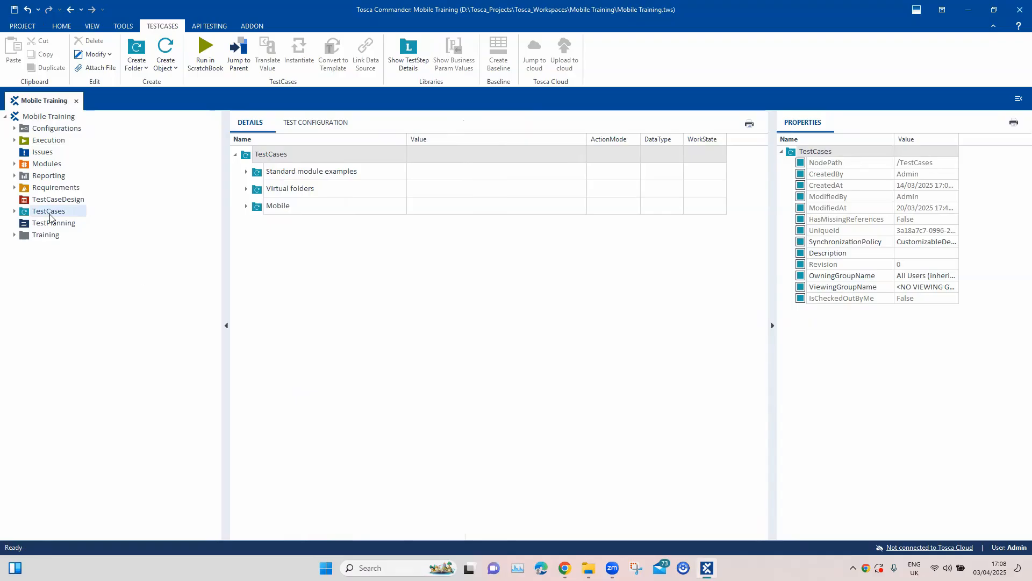
{"action": "left_click", "coordinate": [14, 211]}
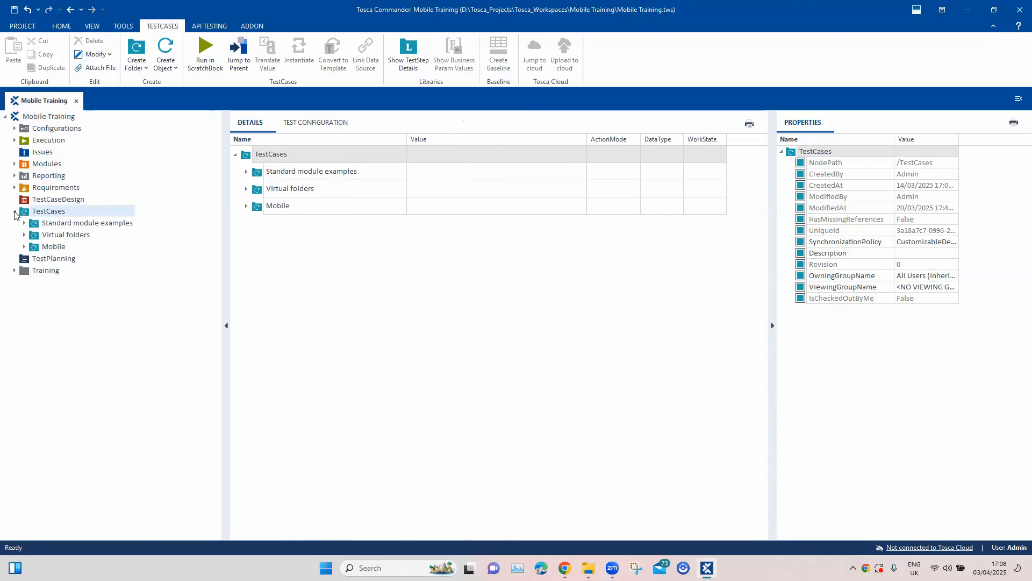
{"action": "left_click", "coordinate": [24, 247]}
{"action": "left_click", "coordinate": [53, 247]}
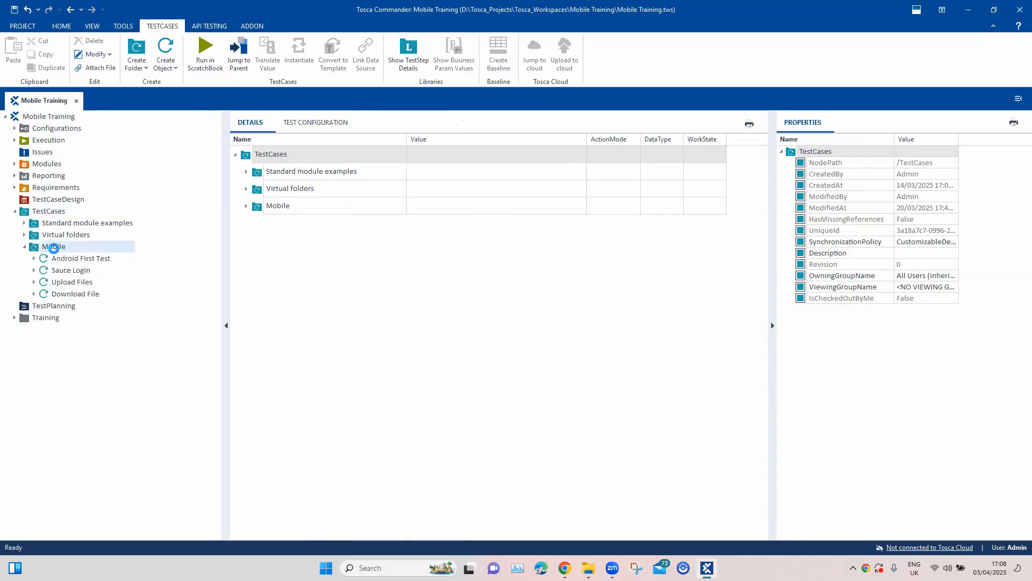
{"action": "right_click", "coordinate": [54, 248]}
{"action": "left_click", "coordinate": [144, 264]}
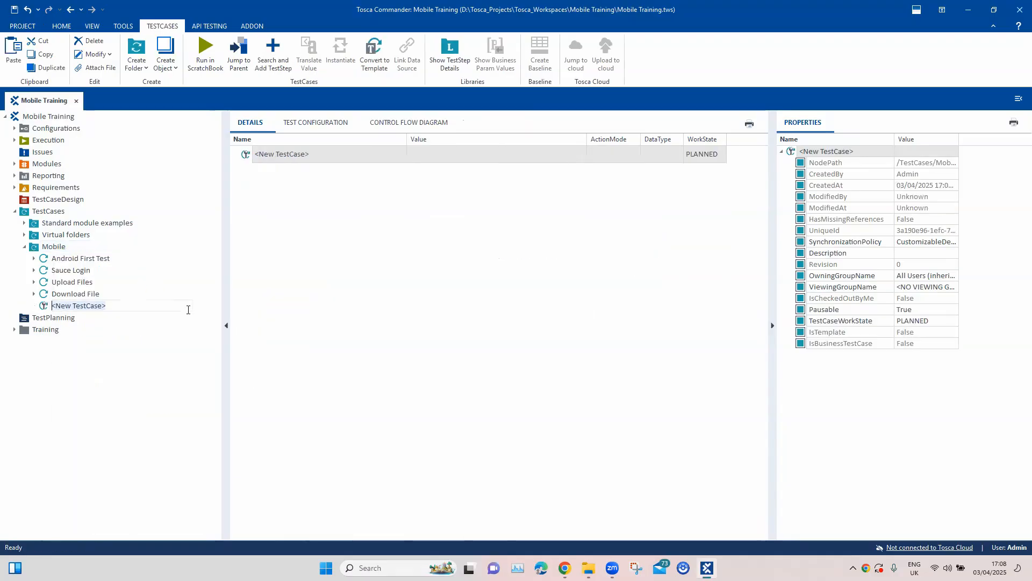
{"action": "type", "text": "Take Screenshot"}
{"action": "left_click", "coordinate": [285, 330]}
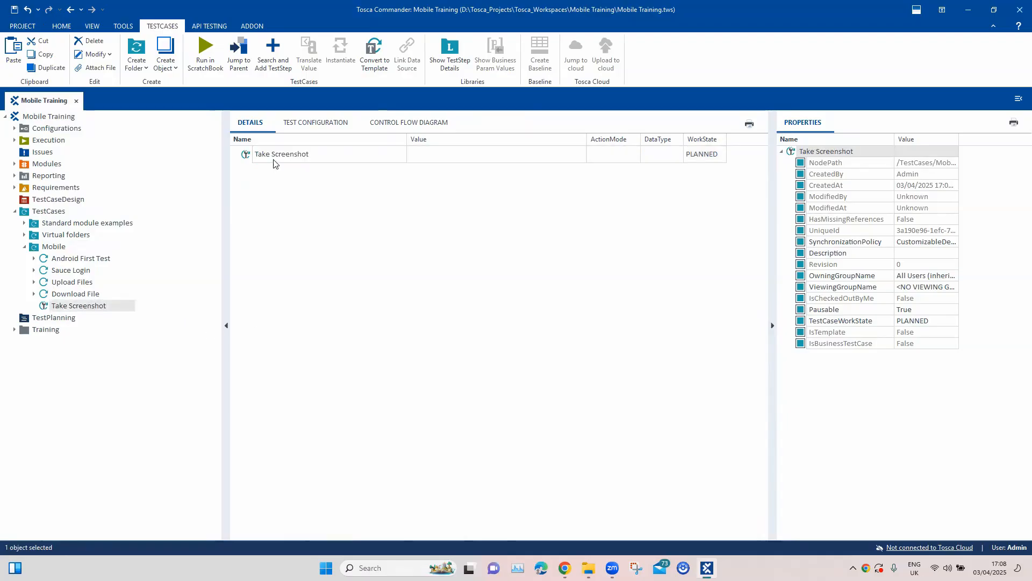
Copy the Open Mobile App test step from the Download File test case into the Take Screenshot test case
{"action": "left_click", "coordinate": [34, 293]}
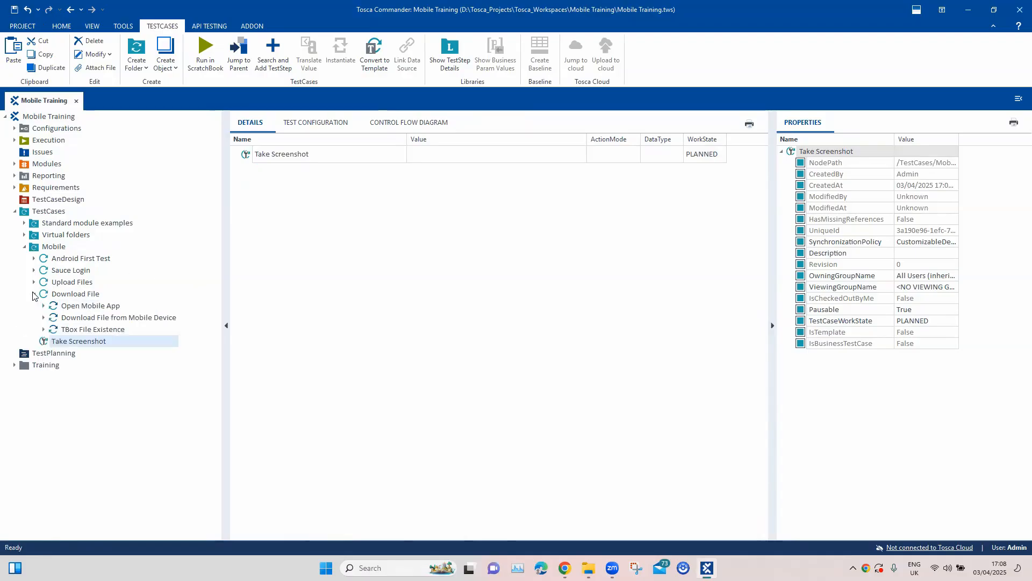
{"action": "left_click", "coordinate": [59, 309]}
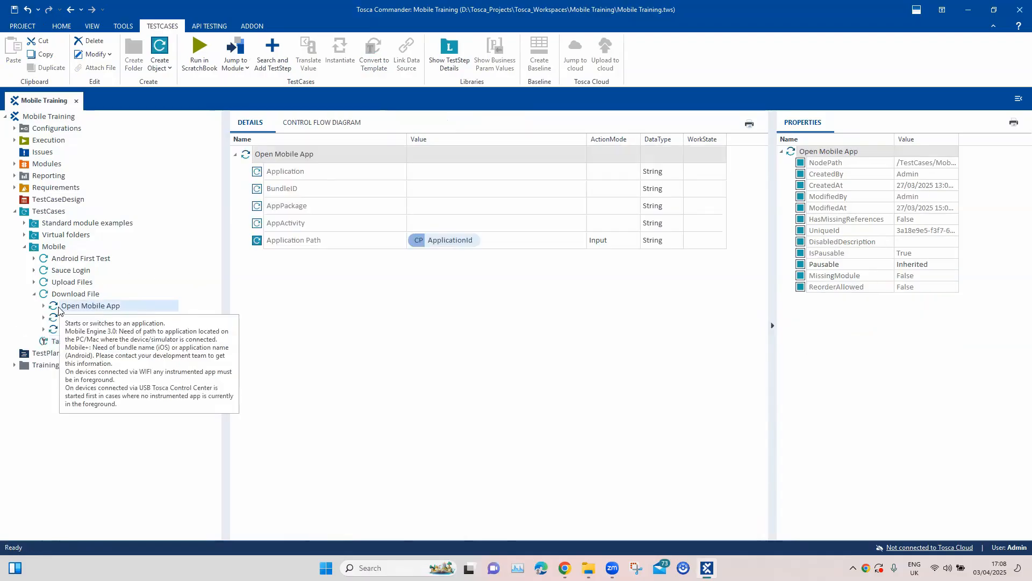
{"action": "right_click", "coordinate": [86, 306]}
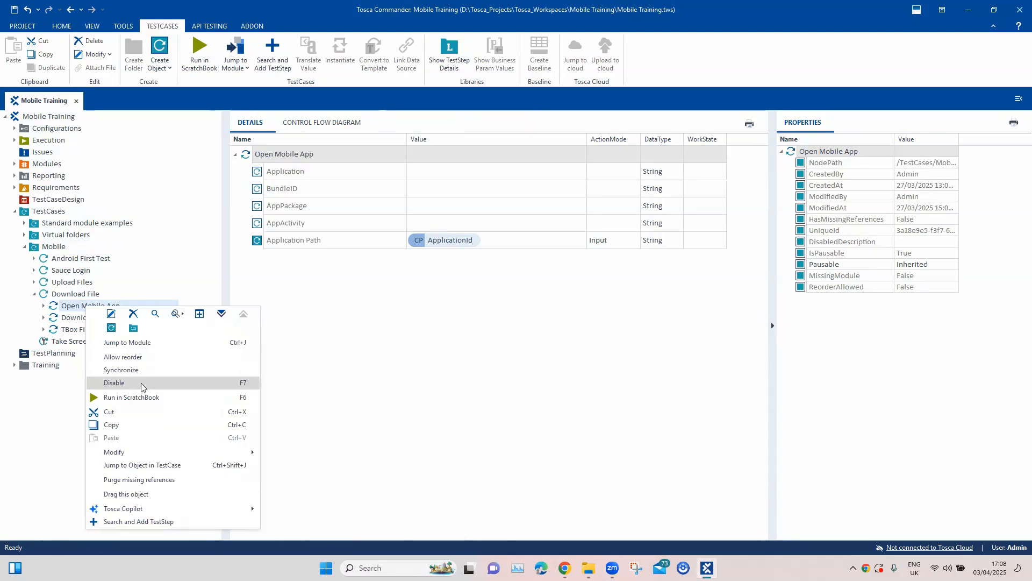
{"action": "left_click", "coordinate": [131, 424]}
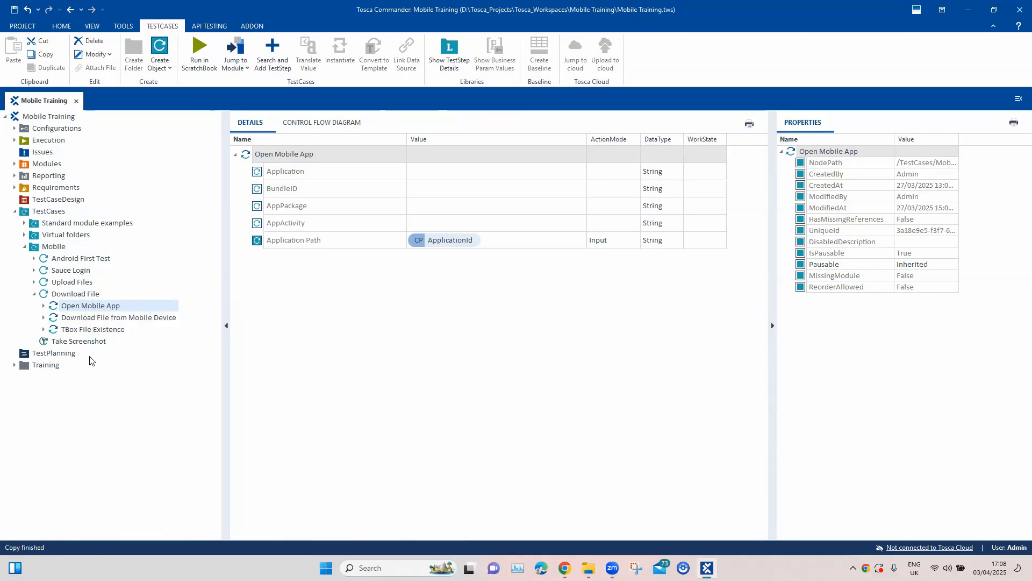
{"action": "left_click", "coordinate": [82, 342]}
{"action": "right_click", "coordinate": [267, 153]}
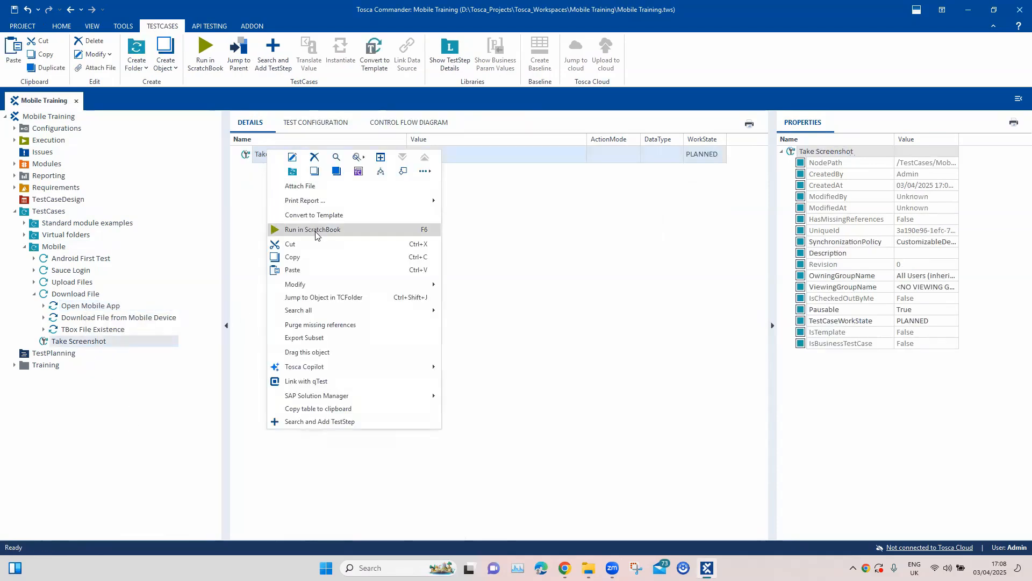
{"action": "left_click", "coordinate": [322, 269]}
{"action": "left_click", "coordinate": [234, 155]}
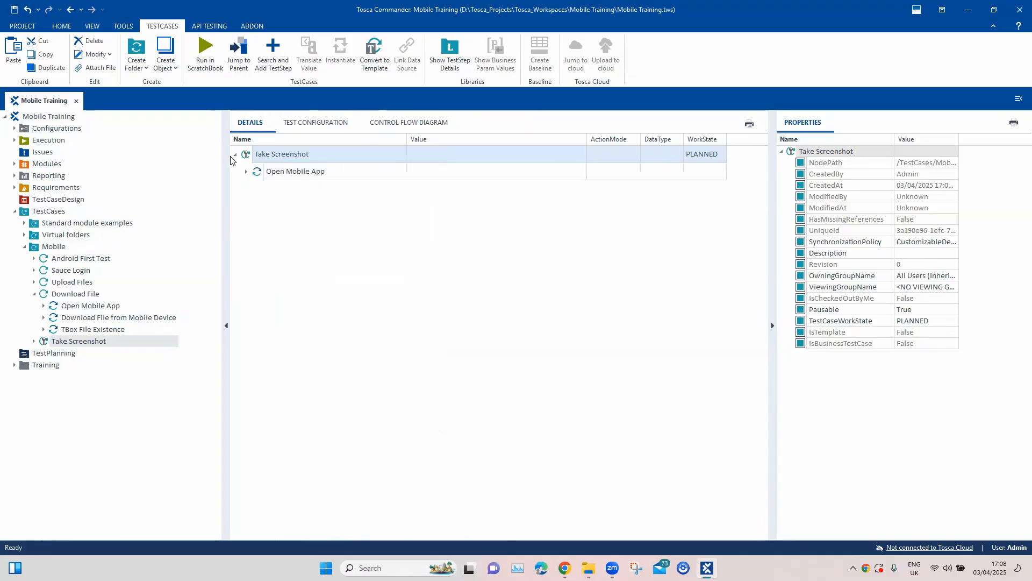
Assign the SauceDemo application configuration to the Take Screenshot test case's test configuration
{"action": "left_click", "coordinate": [309, 123]}
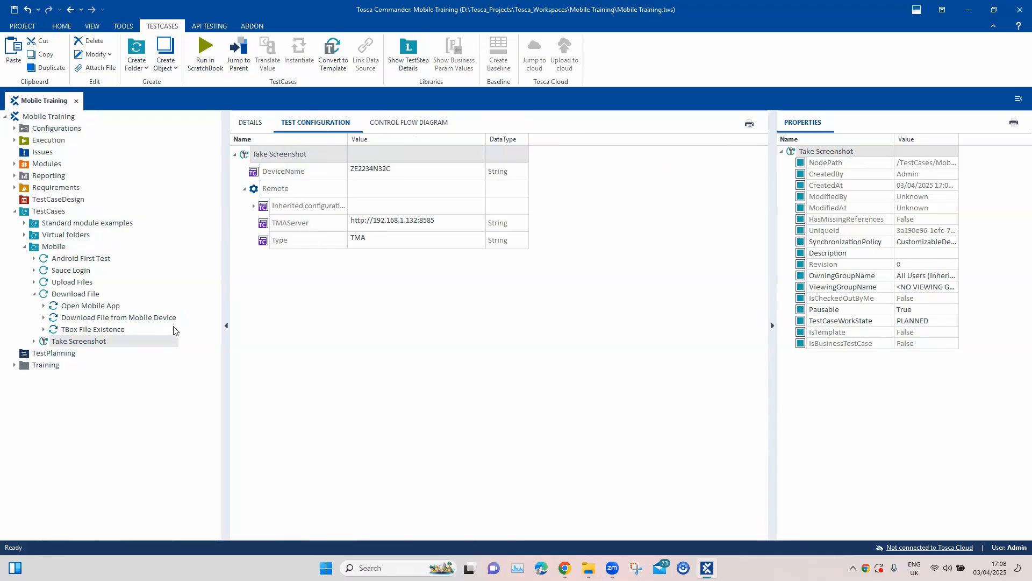
{"action": "left_click", "coordinate": [14, 128]}
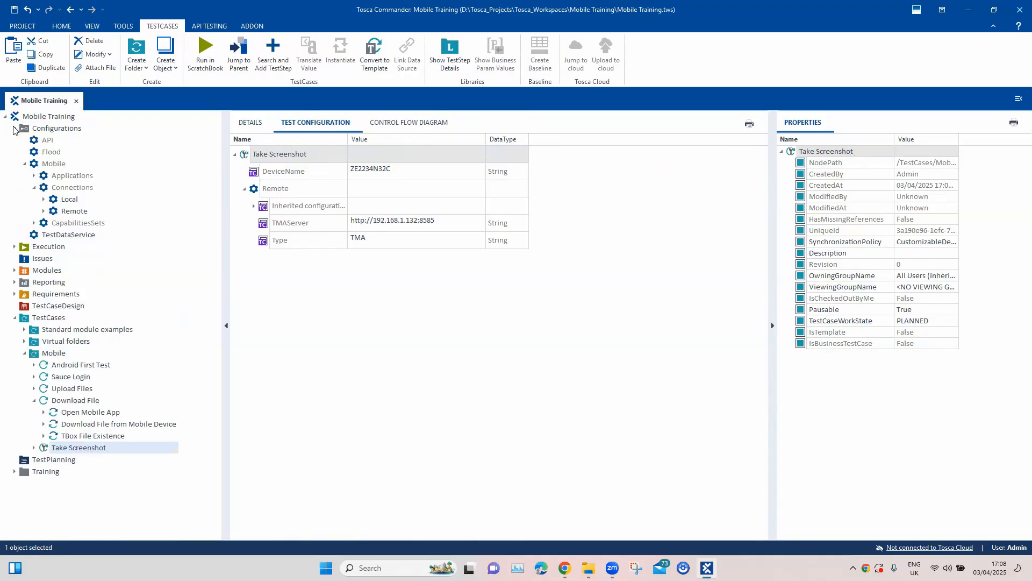
{"action": "left_click", "coordinate": [34, 187]}
{"action": "left_click", "coordinate": [34, 175]}
{"action": "left_click_drag", "start_coordinate": [378, 318], "coordinate": [268, 149]}
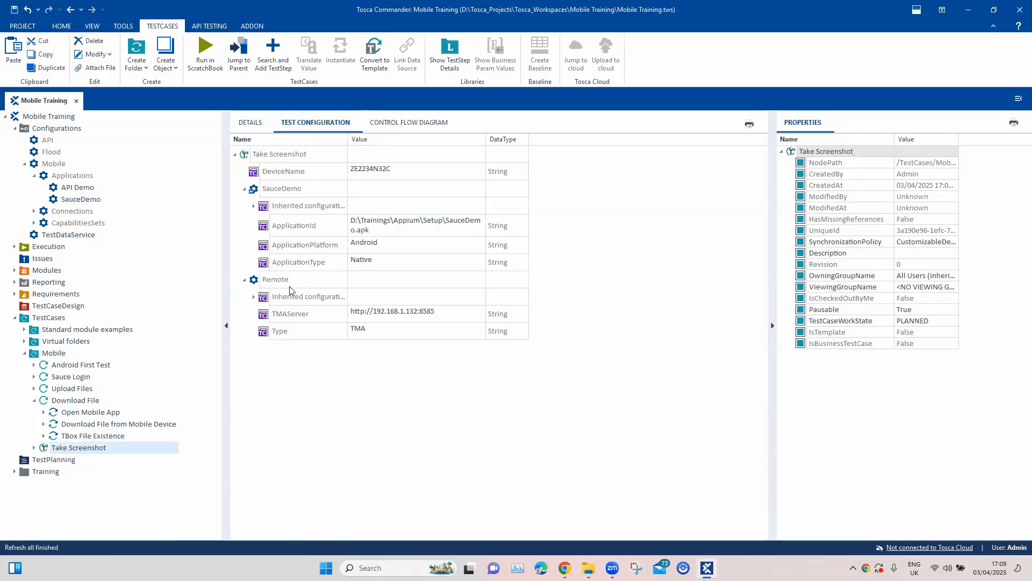
{"action": "left_click", "coordinate": [34, 402]}
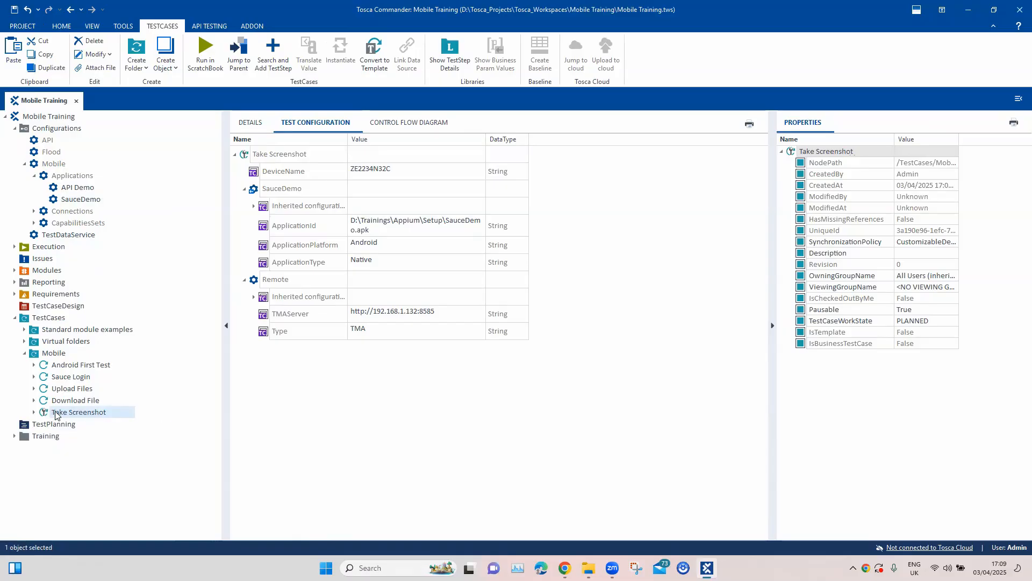
Search for the TBox Take Screenshot module and add it as a test step to the Take Screenshot test case
{"action": "left_click", "coordinate": [250, 123]}
{"action": "left_click", "coordinate": [247, 171]}
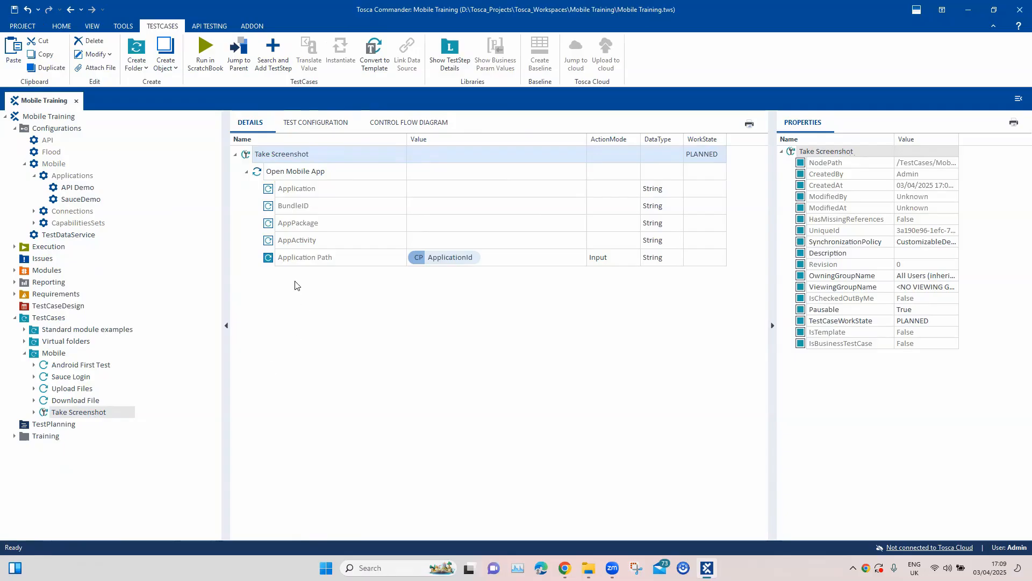
{"action": "right_click", "coordinate": [282, 158]}
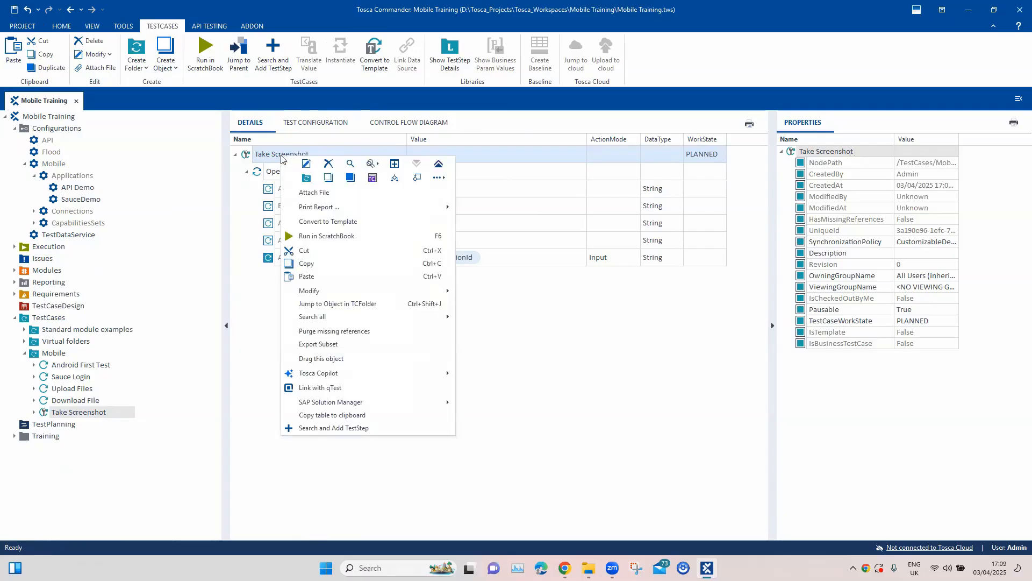
{"action": "left_click", "coordinate": [375, 427]}
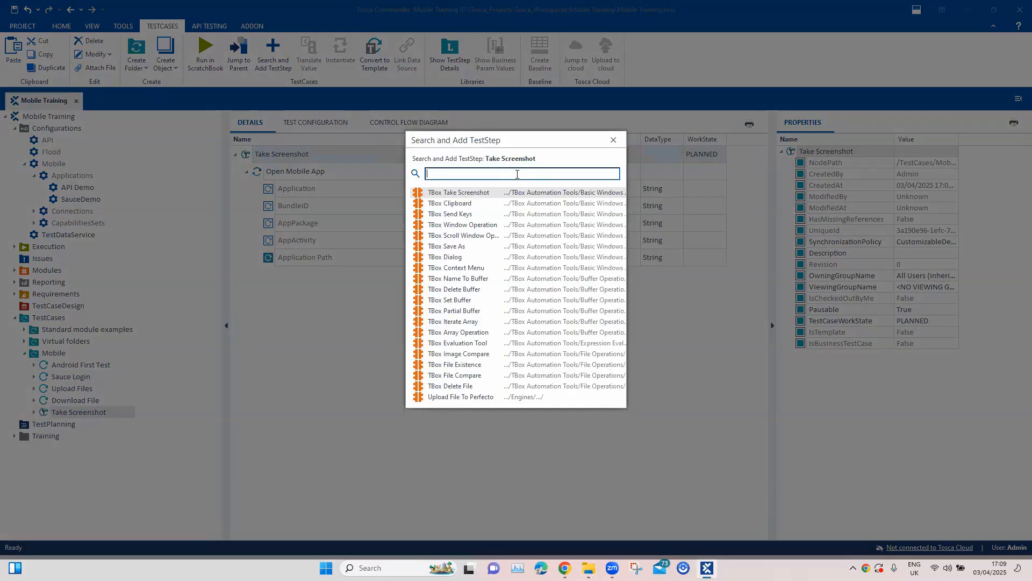
{"action": "type", "text": "Tbox "}
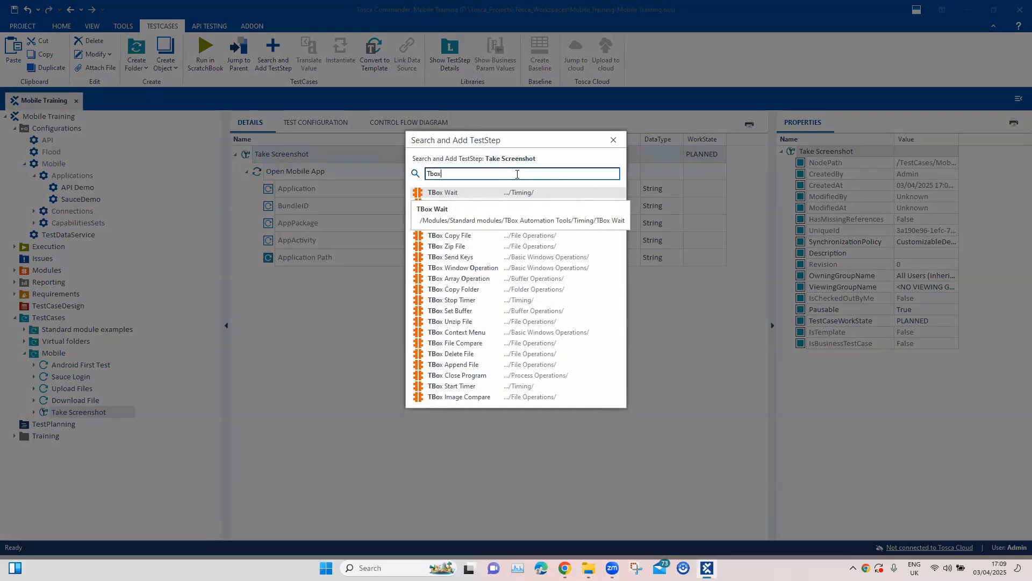
{"action": "type", "text": "take"}
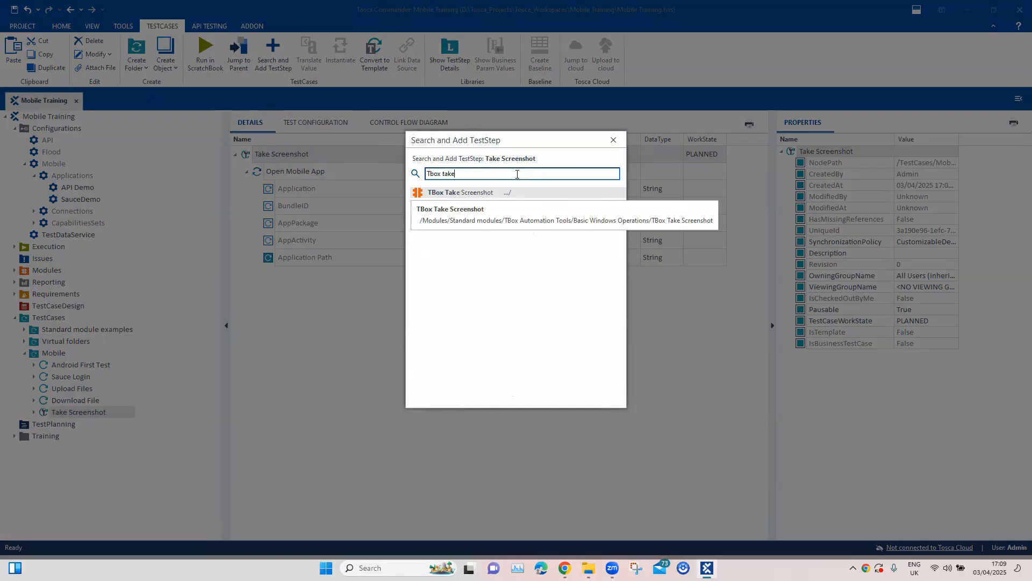
{"action": "double_click", "coordinate": [520, 193]}
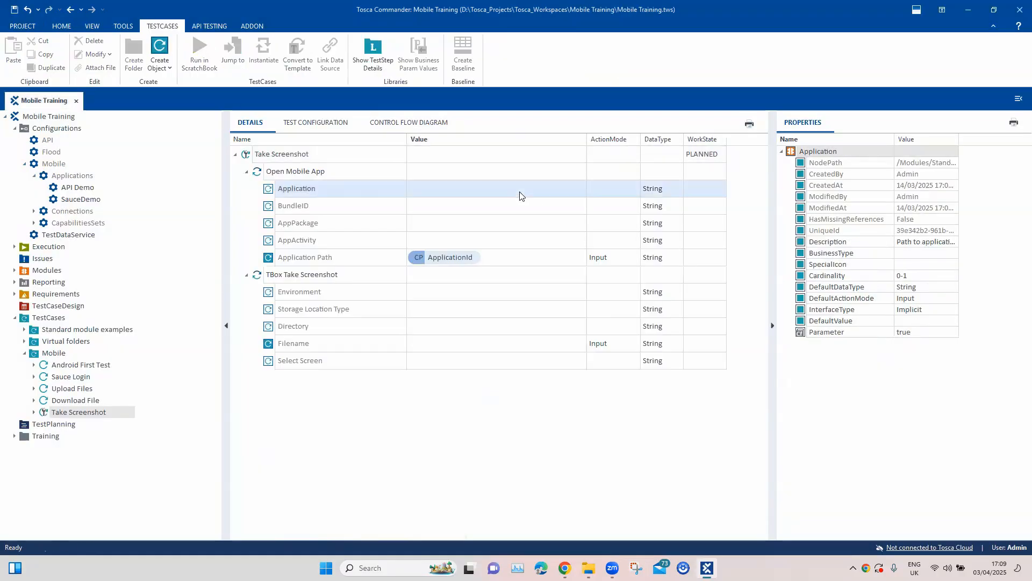
Set the TBox Take Screenshot step's Environment to Mobile and its Storage Location Type to Local
{"action": "left_click", "coordinate": [246, 172]}
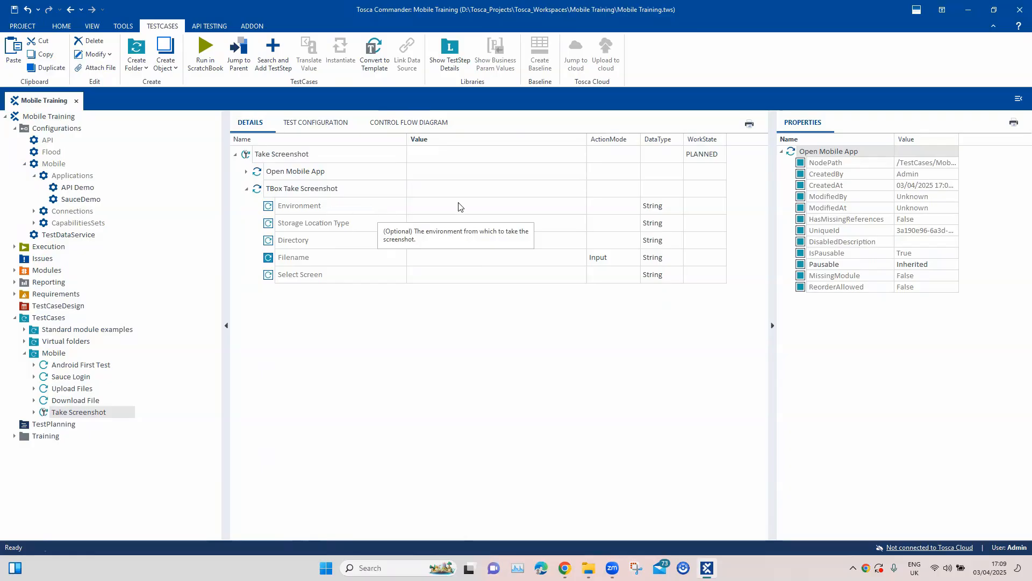
{"action": "left_click", "coordinate": [420, 208]}
{"action": "left_click", "coordinate": [527, 213]}
{"action": "left_click", "coordinate": [567, 208]}
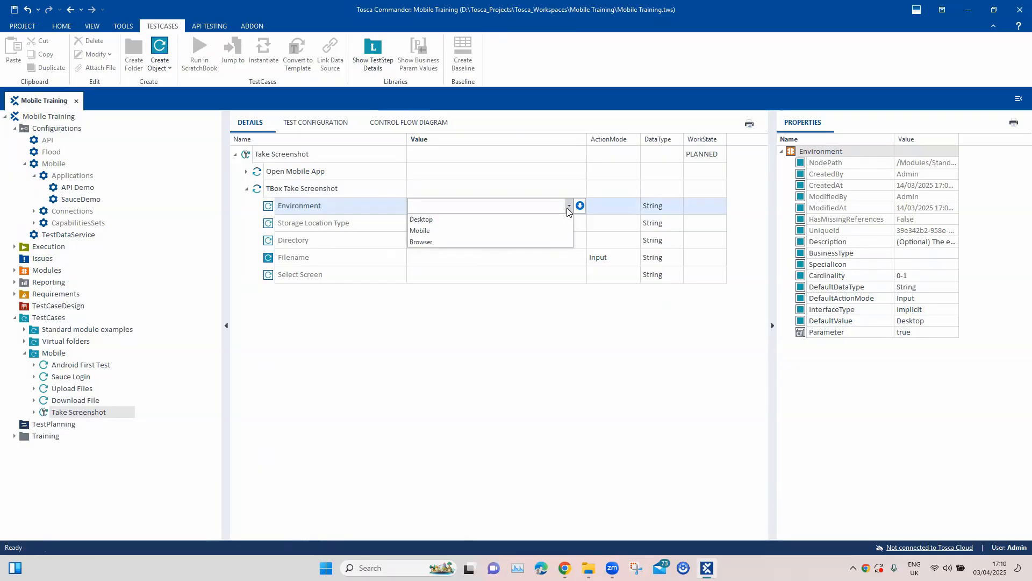
{"action": "left_click", "coordinate": [436, 233]}
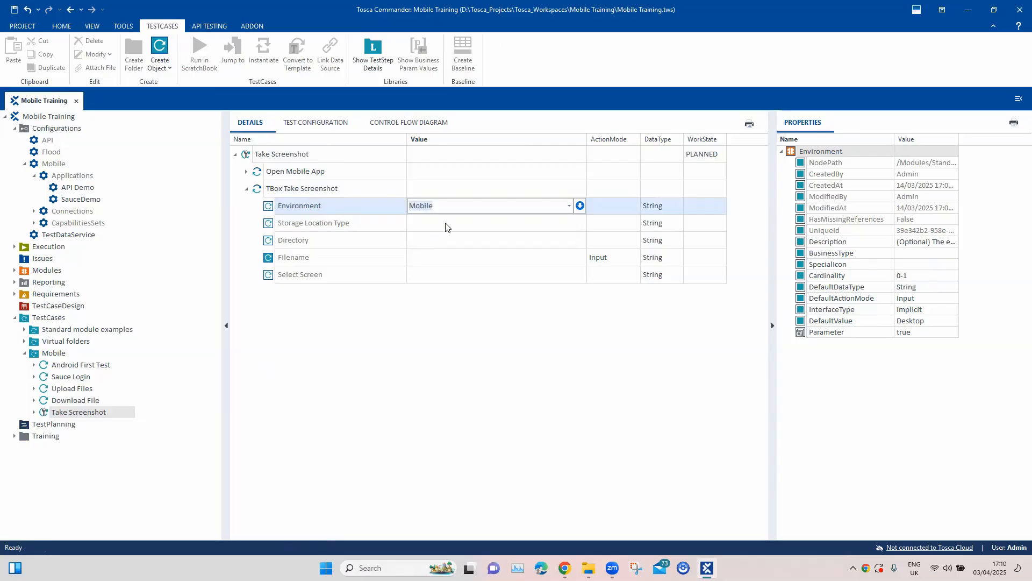
{"action": "left_click", "coordinate": [446, 223]}
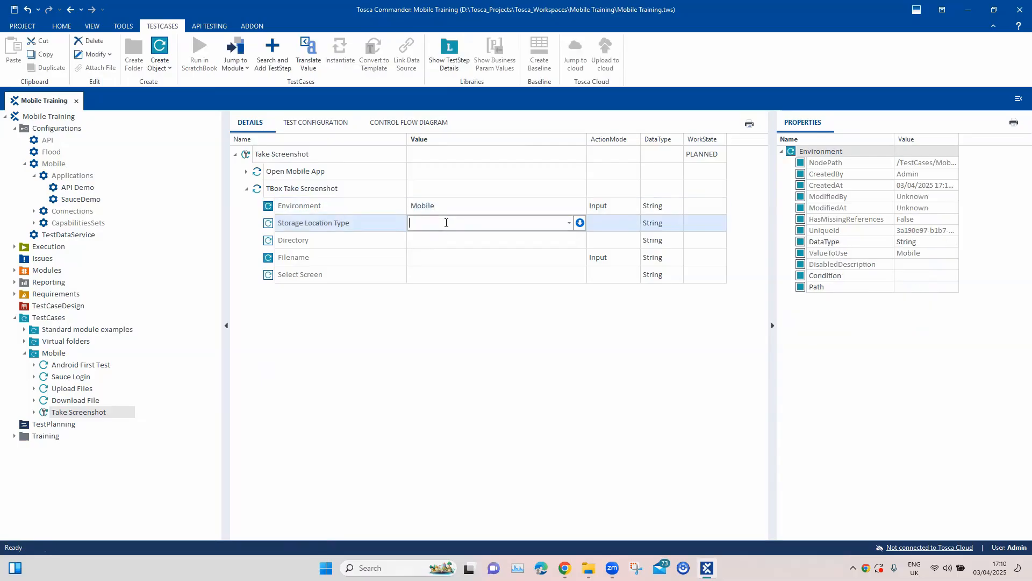
{"action": "left_click", "coordinate": [570, 223]}
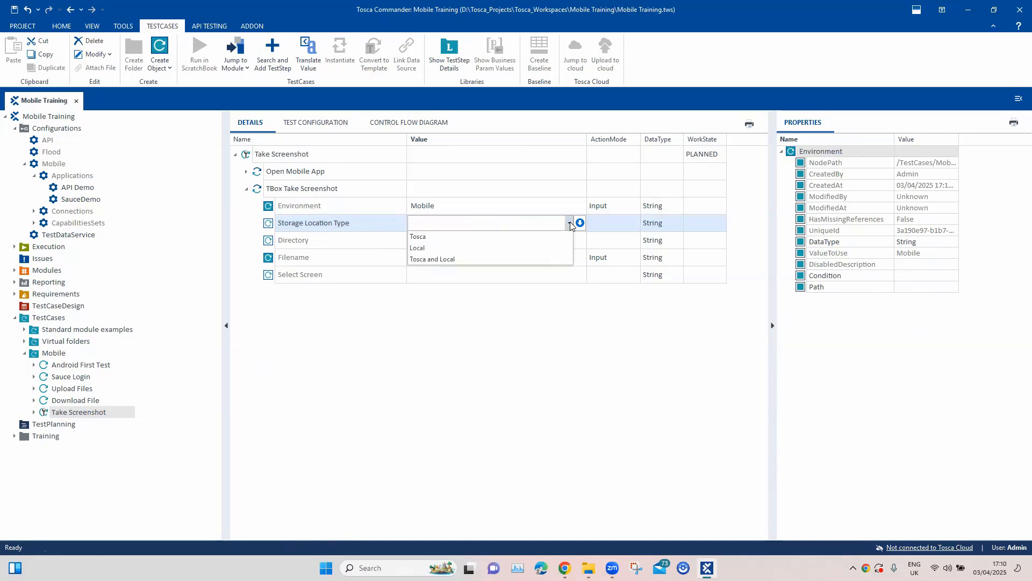
{"action": "left_click", "coordinate": [464, 248]}
Copy the path of the C:\tmp folder from File Explorer and set it as the TBox Take Screenshot step's Directory
{"action": "left_click", "coordinate": [424, 239]}
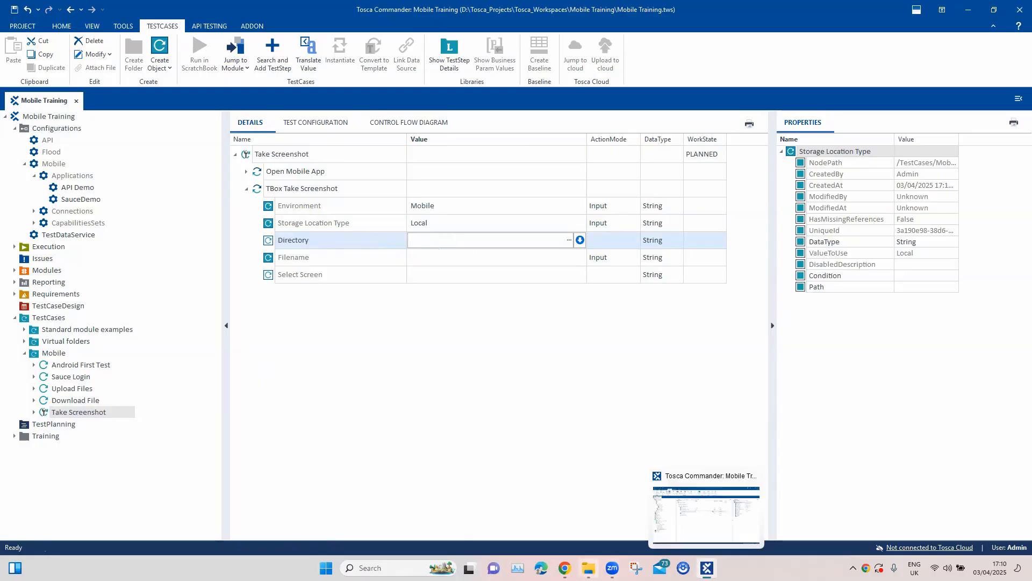
{"action": "mouse_move", "coordinate": [589, 568]}
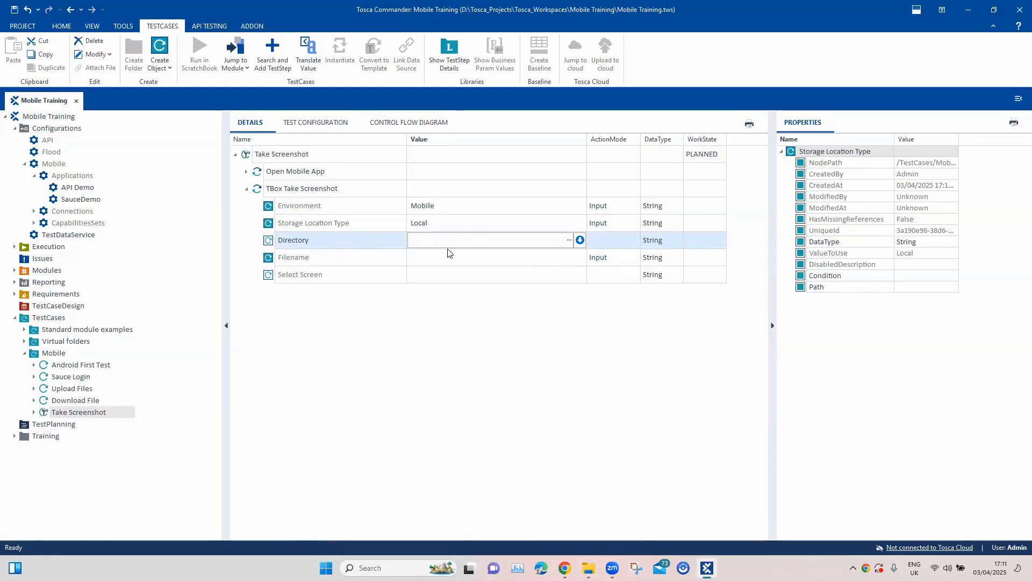
{"action": "left_click", "coordinate": [589, 568]}
{"action": "scroll", "coordinate": [465, 361], "scroll_direction": "down", "scroll_amount": 3}
{"action": "double_click", "coordinate": [464, 359]}
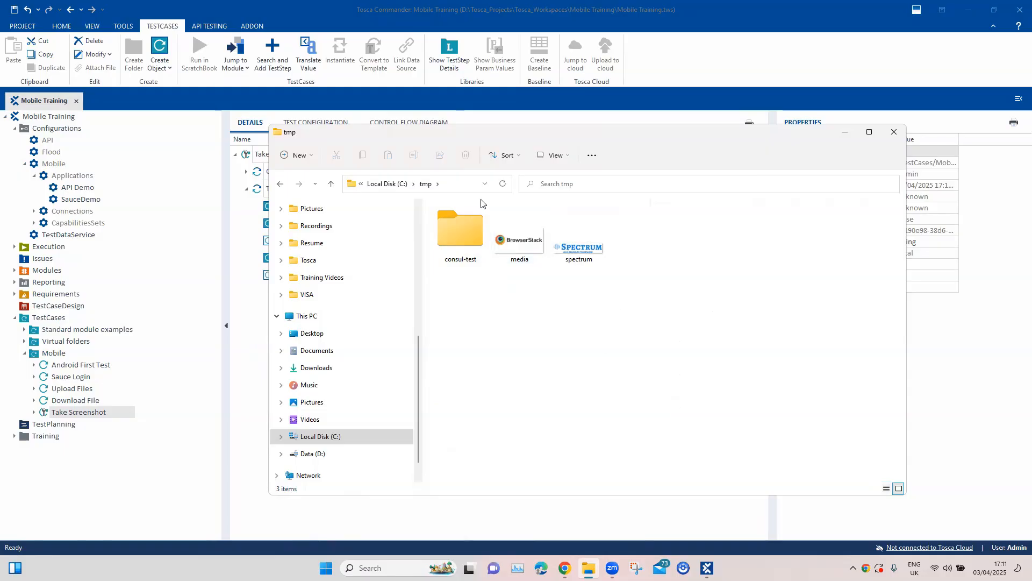
{"action": "left_click", "coordinate": [472, 187]}
{"action": "key", "text": "ctrl+c"}
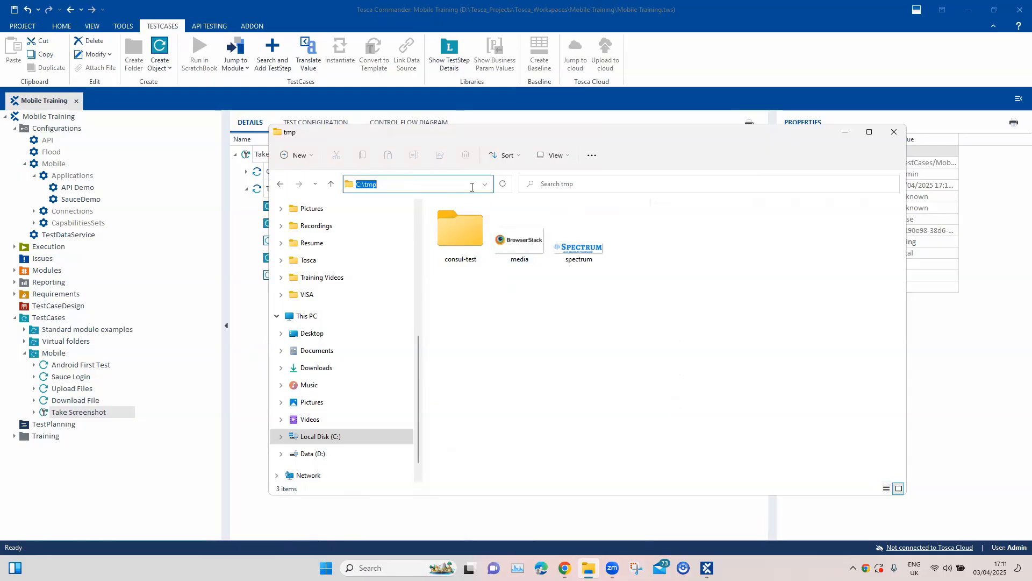
{"action": "left_click", "coordinate": [844, 134]}
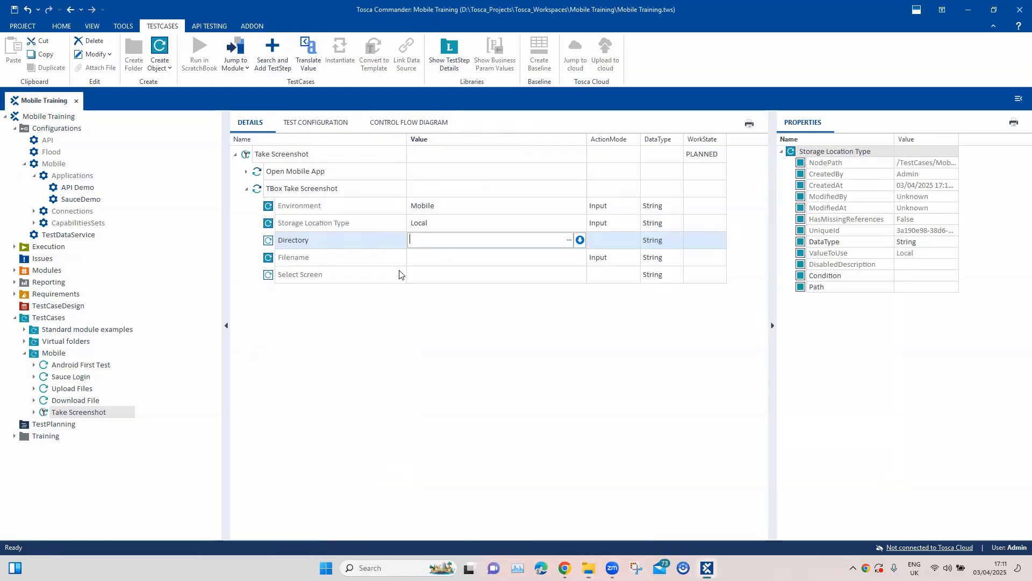
{"action": "key", "text": "ctrl+v"}
Set the Filename of the TBox Take Screenshot step to temp1
{"action": "left_click", "coordinate": [443, 257]}
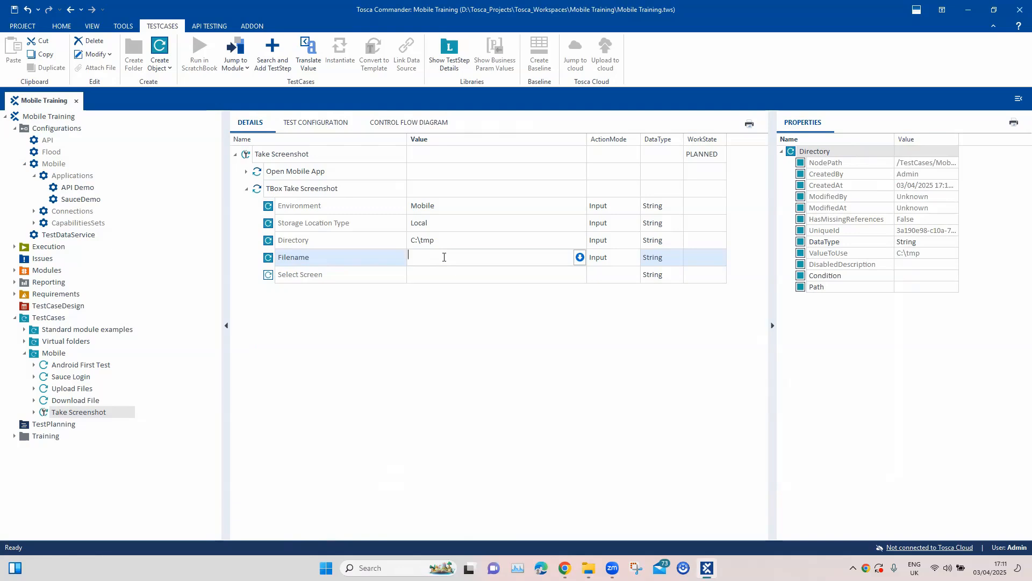
{"action": "type", "text": "temp1"}
{"action": "key", "text": "Return"}
Review the Select Screen options of the TBox Take Screenshot step and set the value to Everything
{"action": "left_click", "coordinate": [451, 277]}
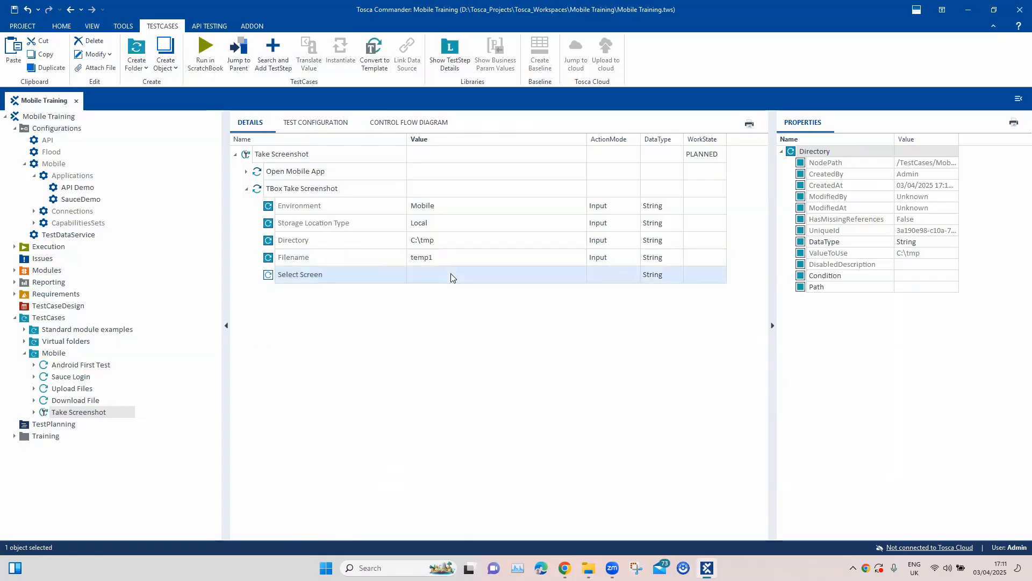
{"action": "left_click", "coordinate": [451, 277]}
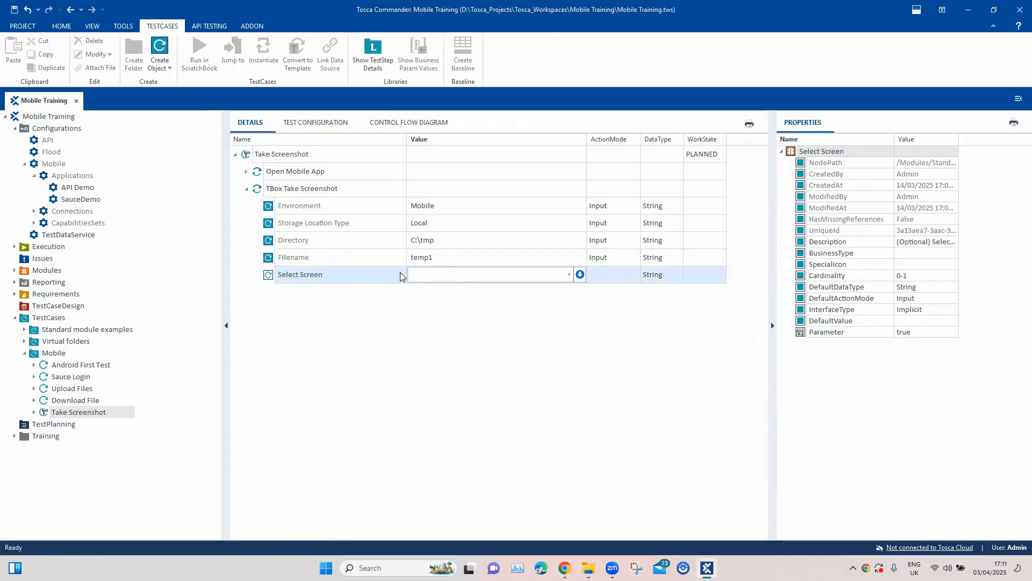
{"action": "left_click", "coordinate": [570, 276]}
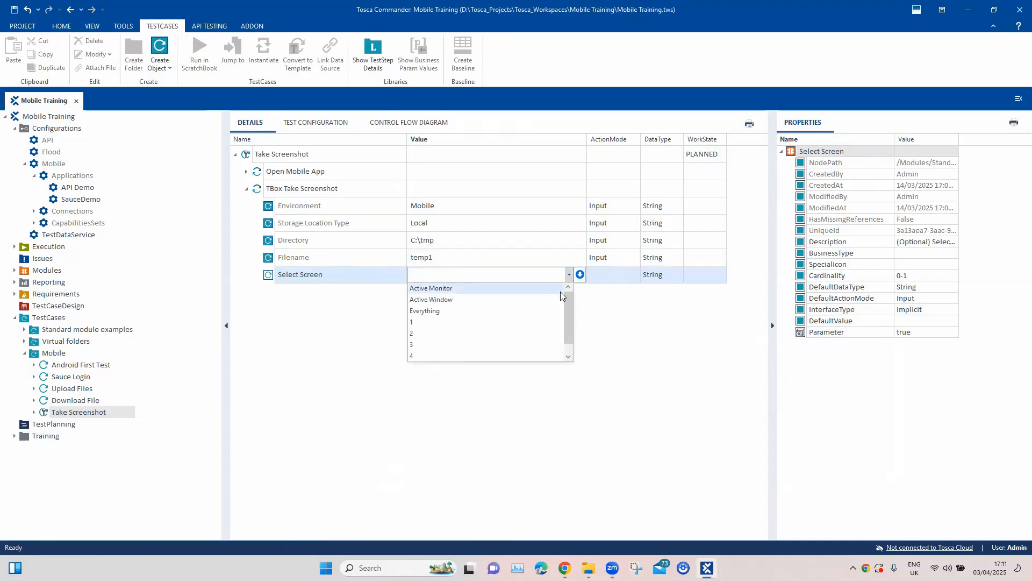
{"action": "scroll", "coordinate": [551, 326], "scroll_direction": "down", "scroll_amount": 1}
{"action": "scroll", "coordinate": [506, 306], "scroll_direction": "up", "scroll_amount": 1}
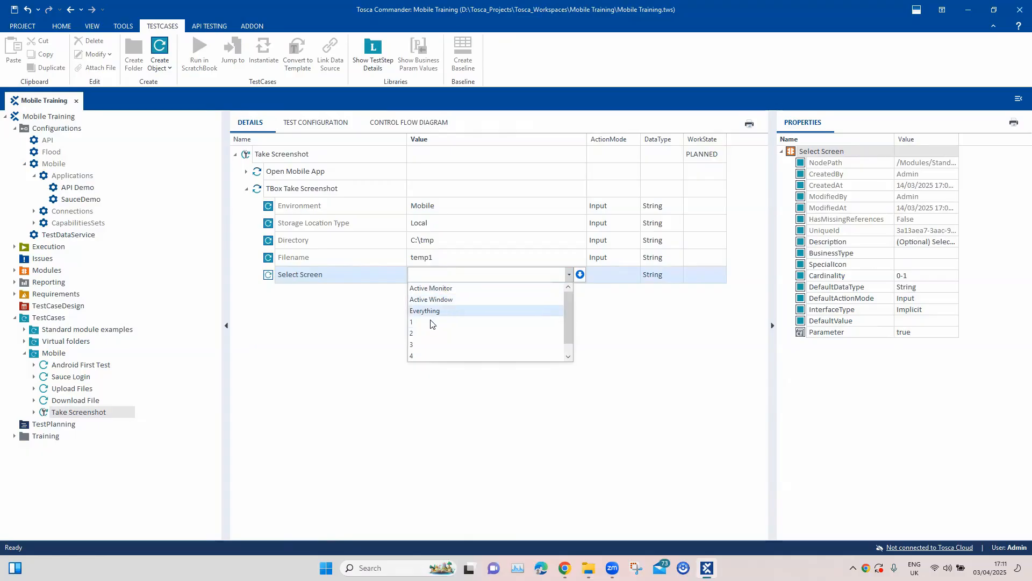
{"action": "scroll", "coordinate": [431, 323], "scroll_direction": "down", "scroll_amount": 1}
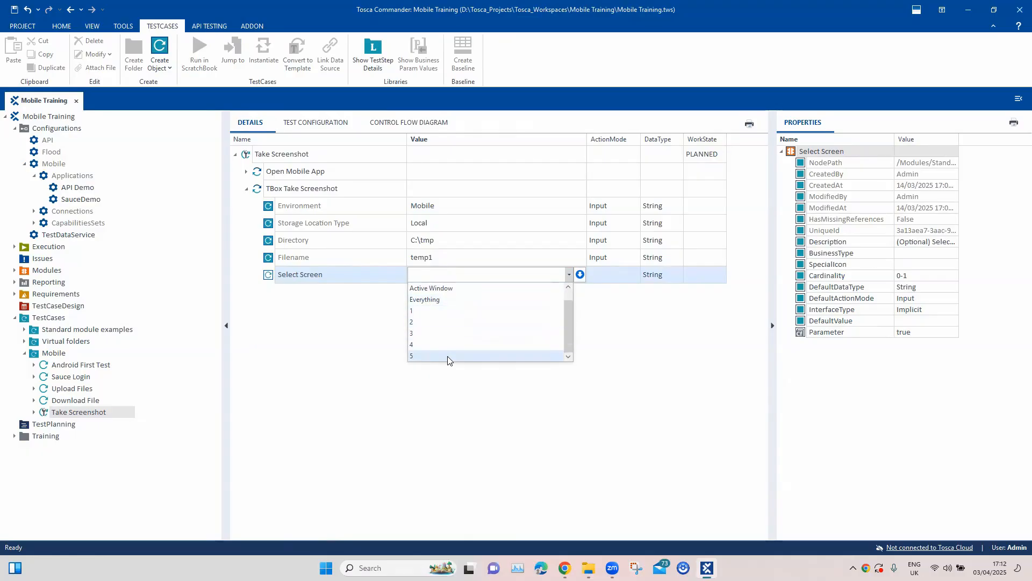
{"action": "scroll", "coordinate": [450, 296], "scroll_direction": "up", "scroll_amount": 1}
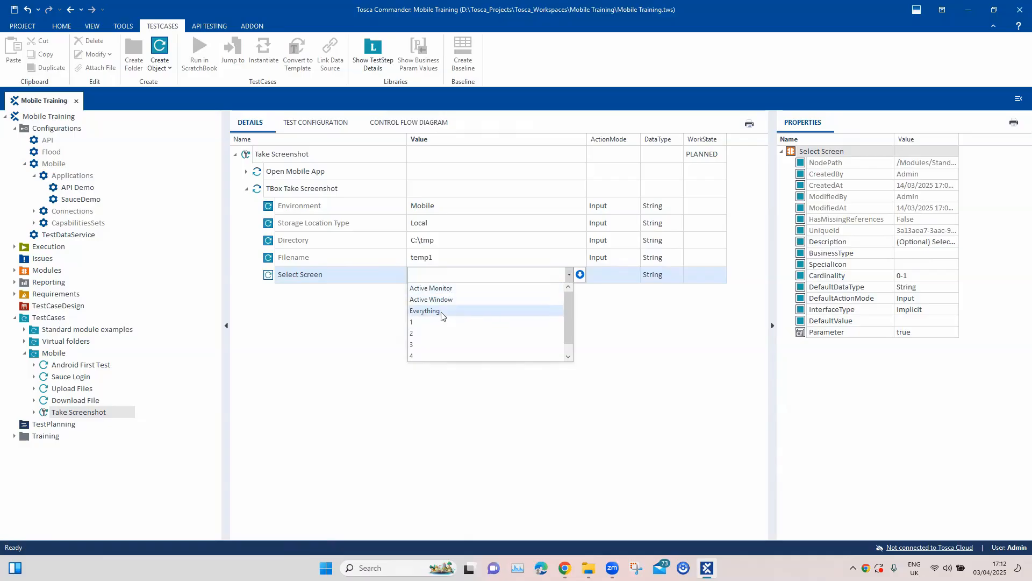
{"action": "left_click", "coordinate": [440, 311]}
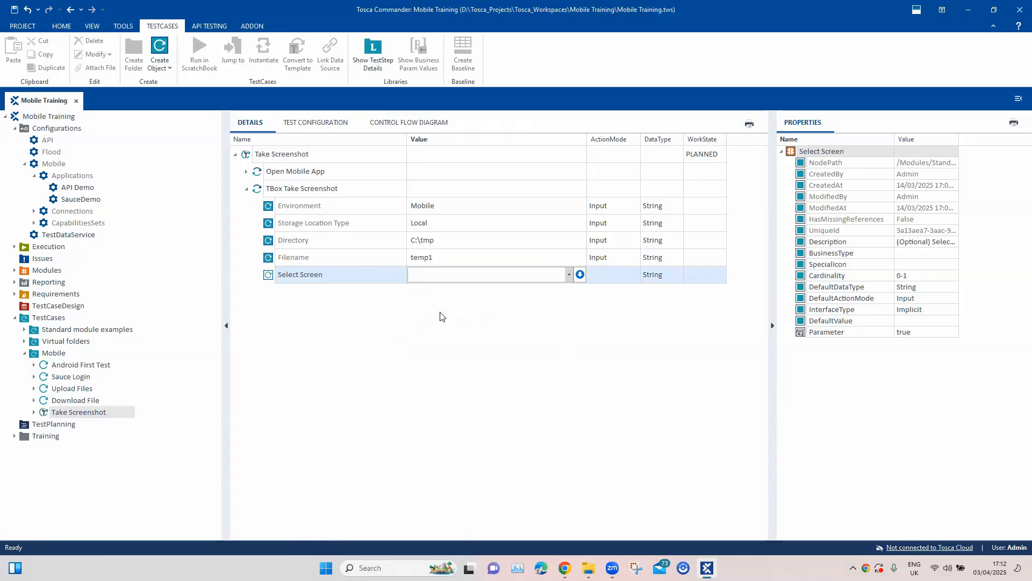
{"action": "left_click", "coordinate": [489, 306]}
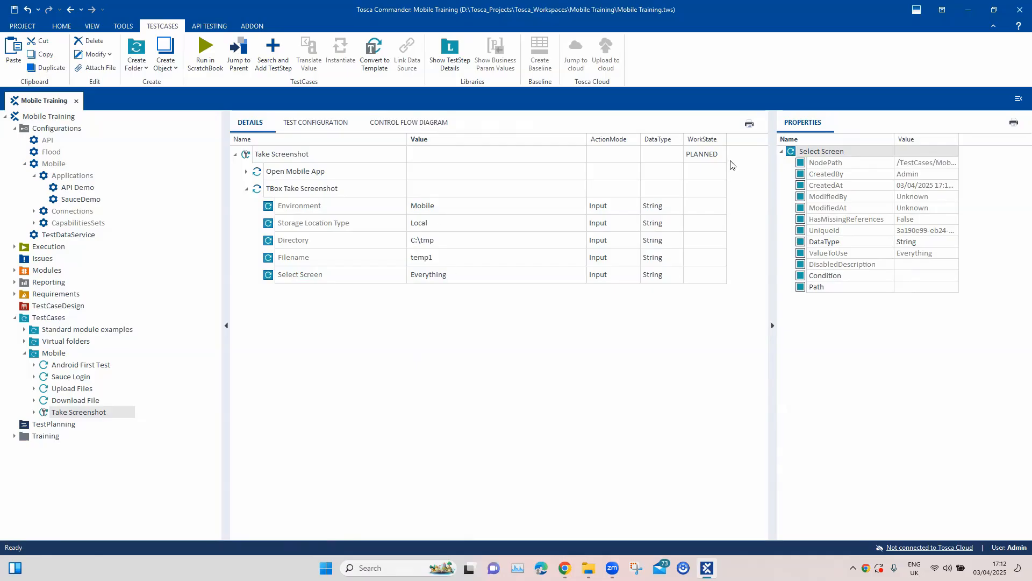
Set the Take Screenshot test case's WorkState to COMPLETED and run the test case in ScratchBook
{"action": "left_click", "coordinate": [716, 154]}
{"action": "left_click", "coordinate": [710, 194]}
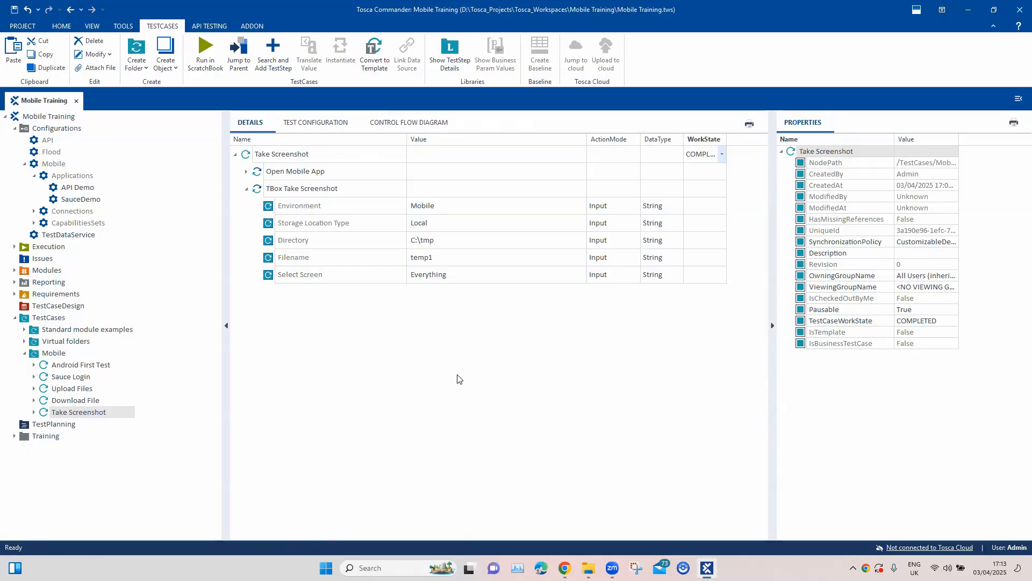
{"action": "right_click", "coordinate": [282, 156]}
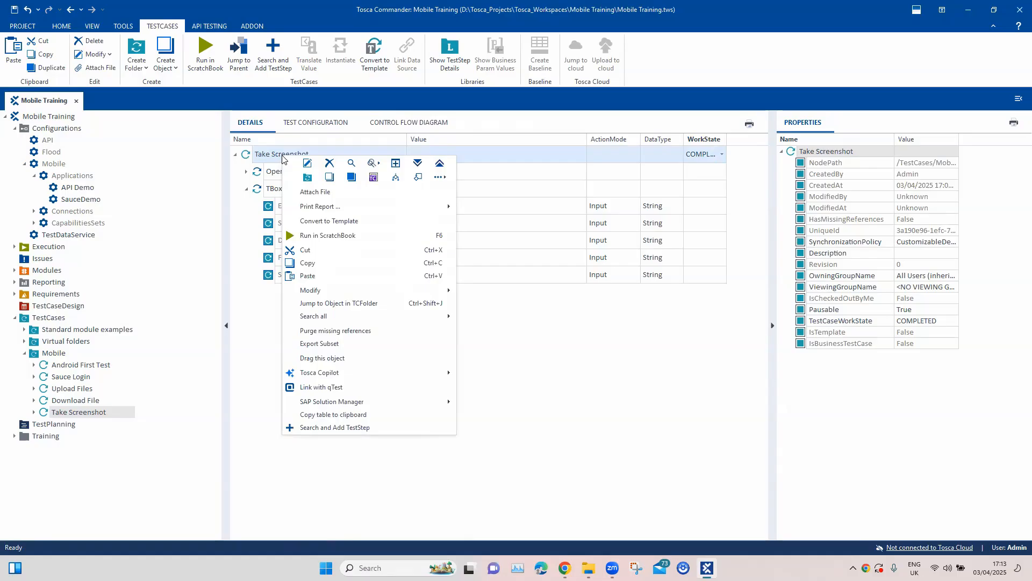
{"action": "left_click", "coordinate": [313, 232]}
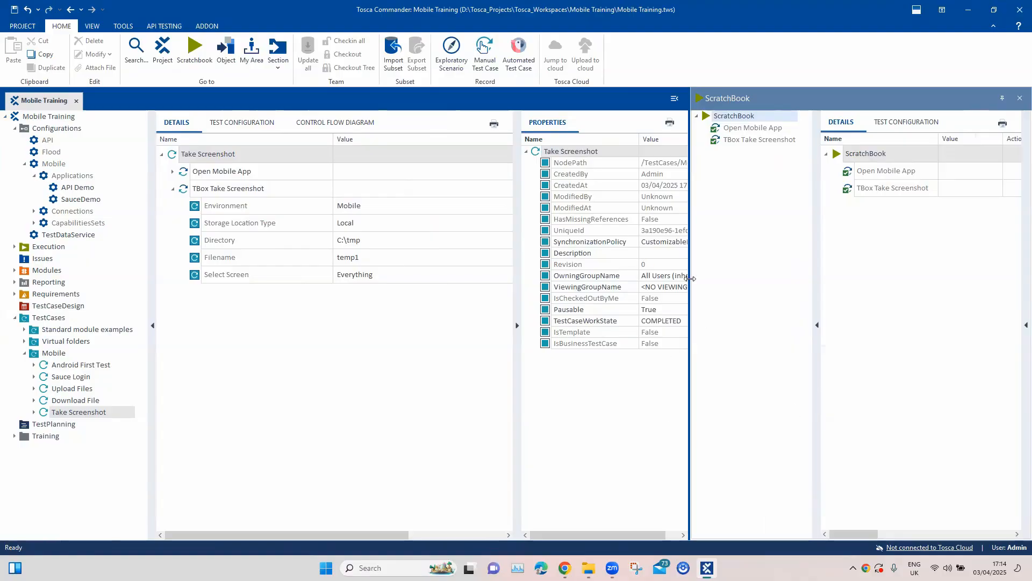
Widen the ScratchBook pane and read the full Loginfo of the TBox Take Screenshot step, including the saved file's path
{"action": "left_click_drag", "start_coordinate": [690, 278], "coordinate": [457, 276]}
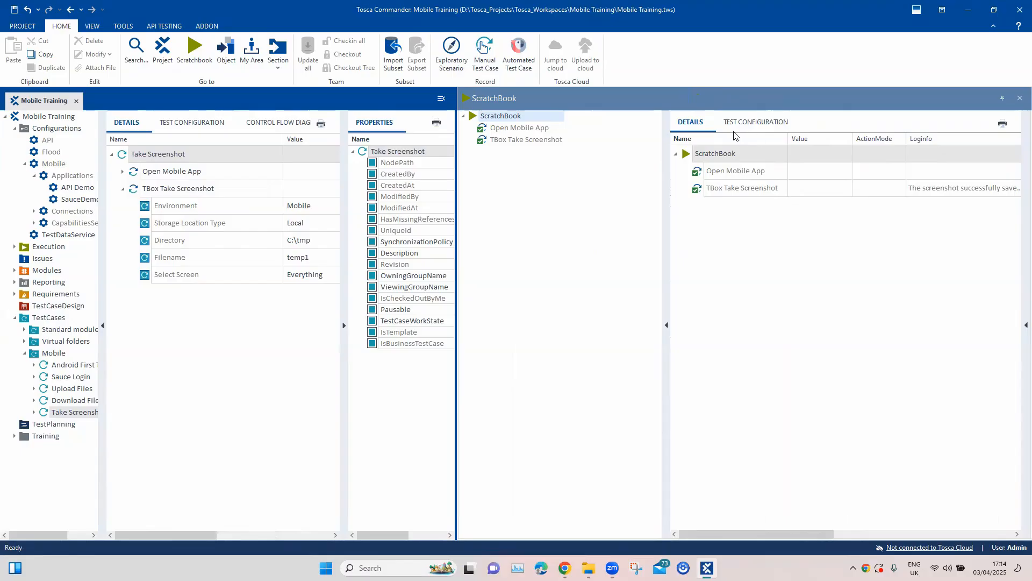
{"action": "left_click", "coordinate": [972, 190]}
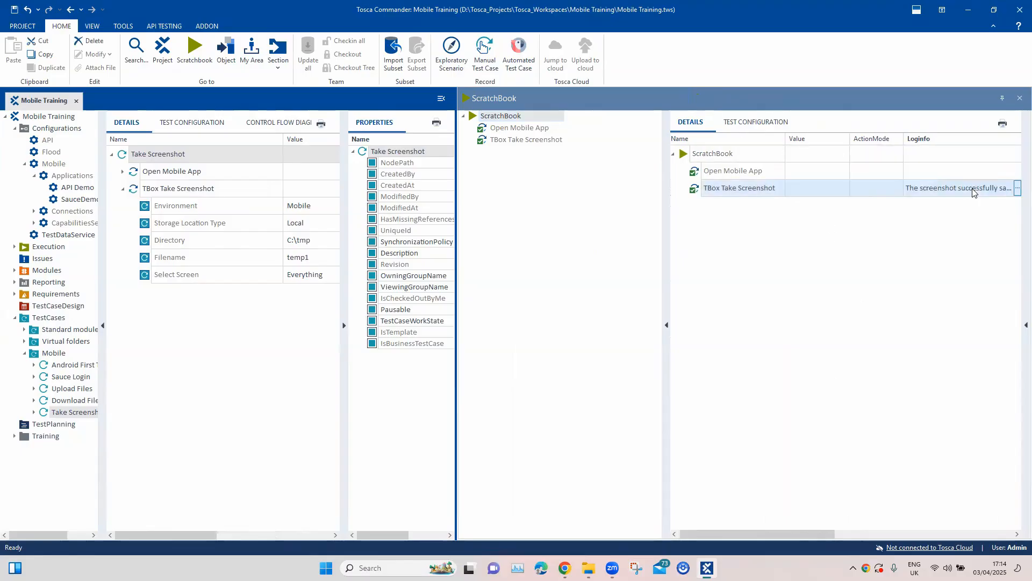
{"action": "left_click", "coordinate": [1017, 188]}
{"action": "left_click_drag", "start_coordinate": [926, 205], "coordinate": [1000, 223]}
{"action": "left_click", "coordinate": [952, 217]}
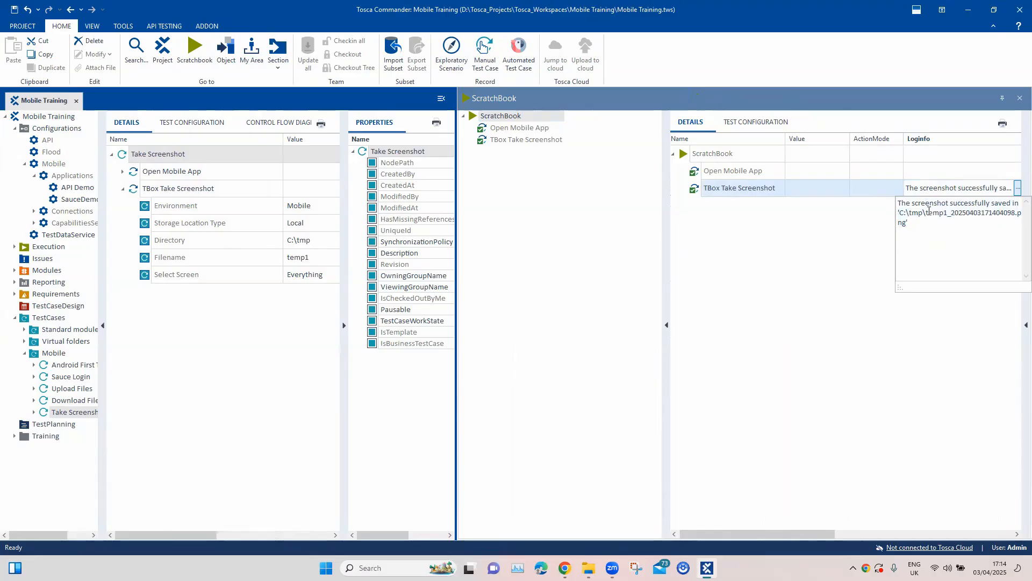
{"action": "left_click_drag", "start_coordinate": [927, 211], "coordinate": [1015, 213]}
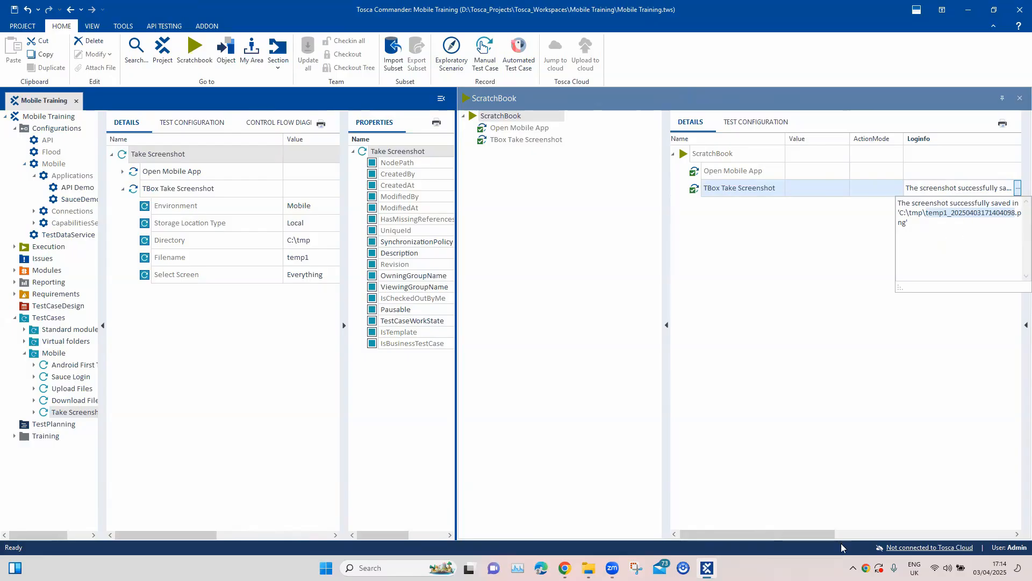
Switch to File Explorer, view the saved temp1 screenshot image in the C:\tmp folder, and close the image
{"action": "left_click", "coordinate": [589, 568]}
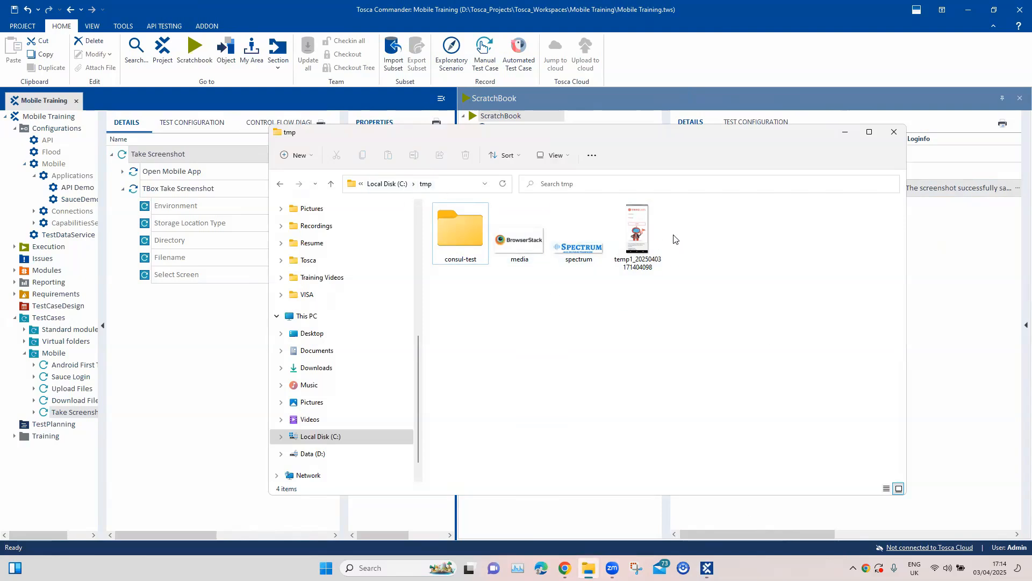
{"action": "double_click", "coordinate": [646, 245]}
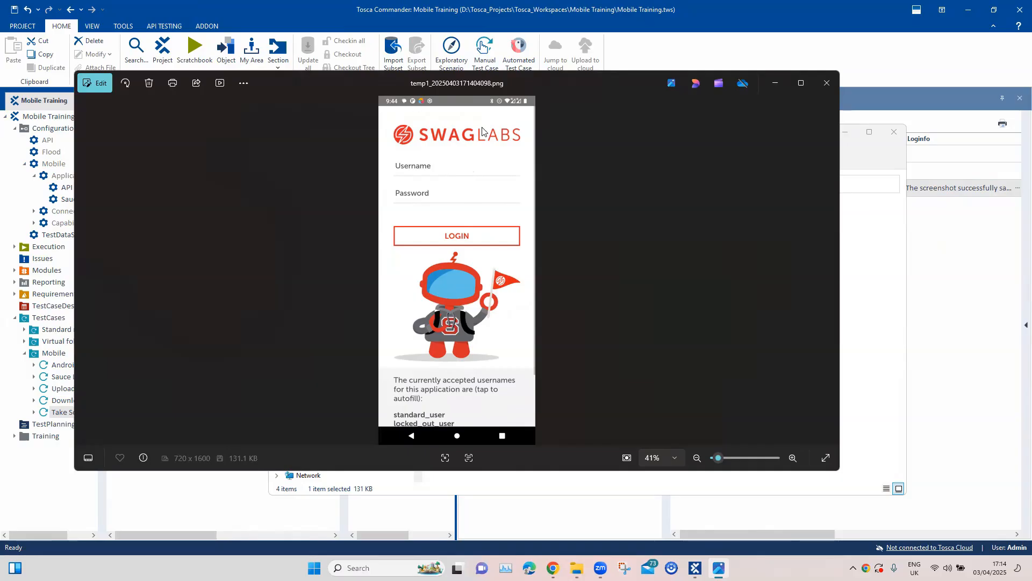
{"action": "left_click", "coordinate": [827, 83]}
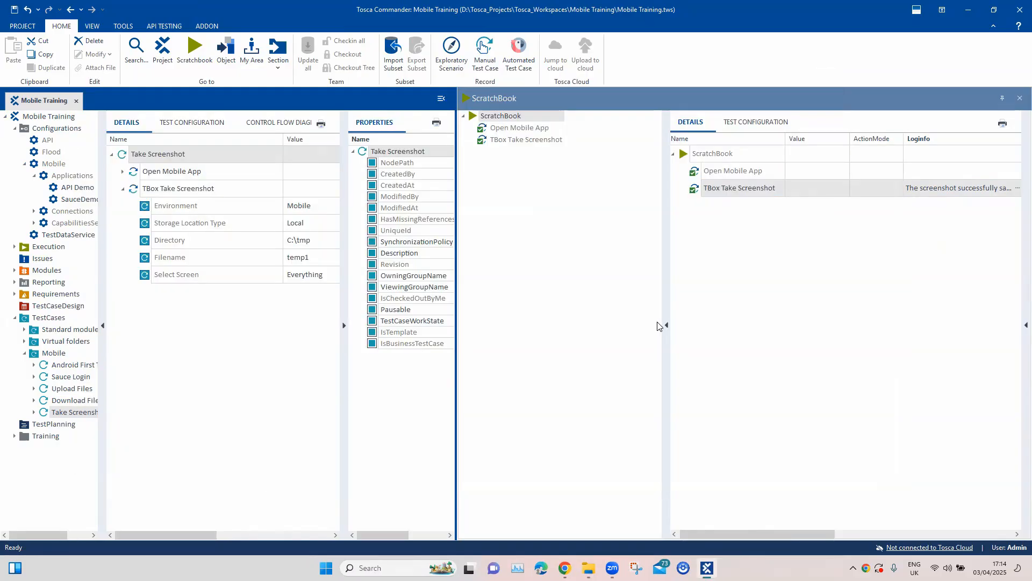